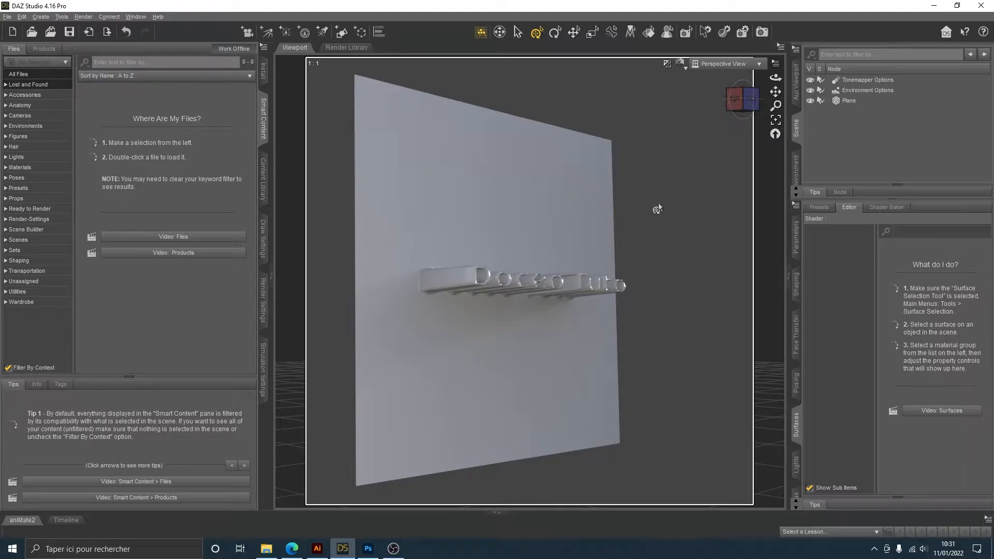
- Load the flame image "Flamme-Transparentes-PNG-De-Fichier copie.png" as the Displacement Strength map of the vertical plane
click(580, 200)
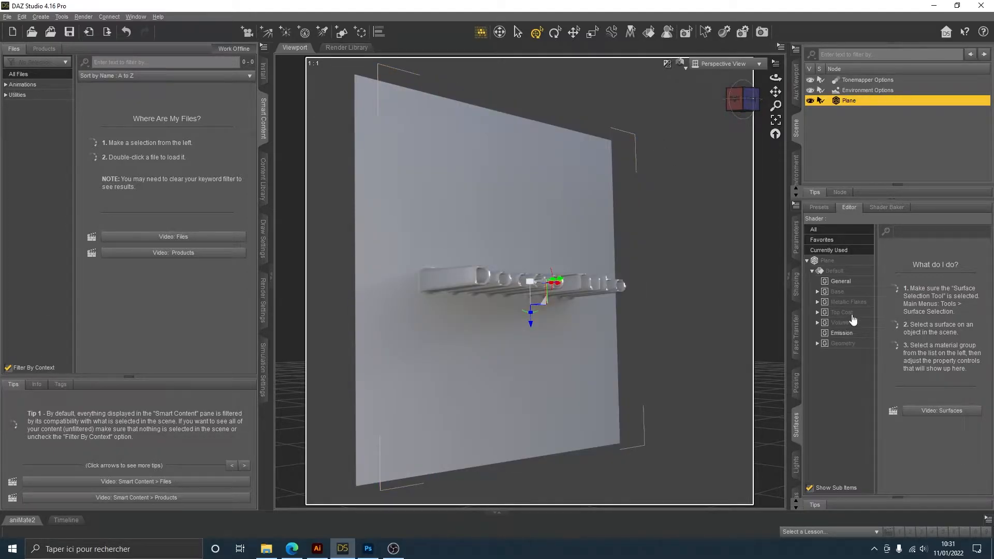
click(837, 344)
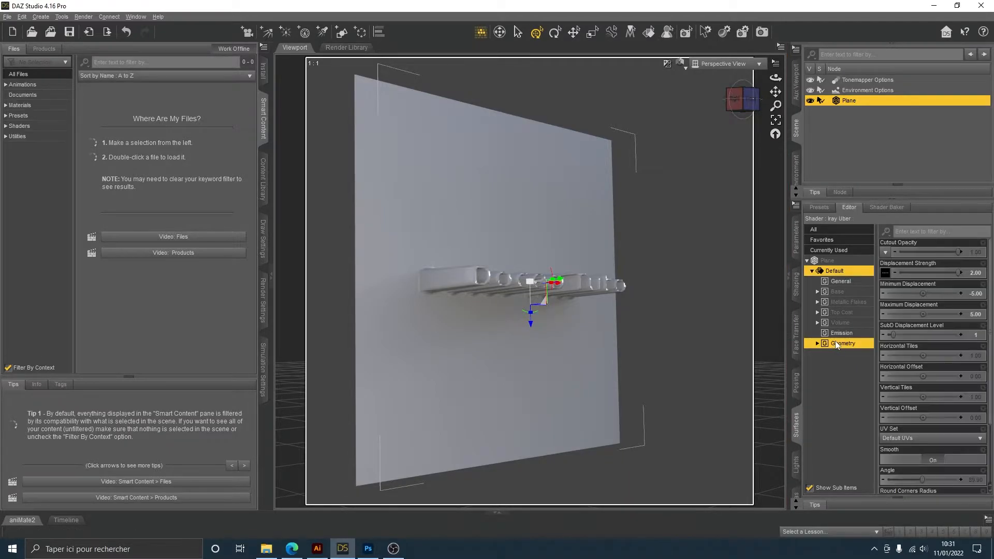
click(886, 273)
click(895, 284)
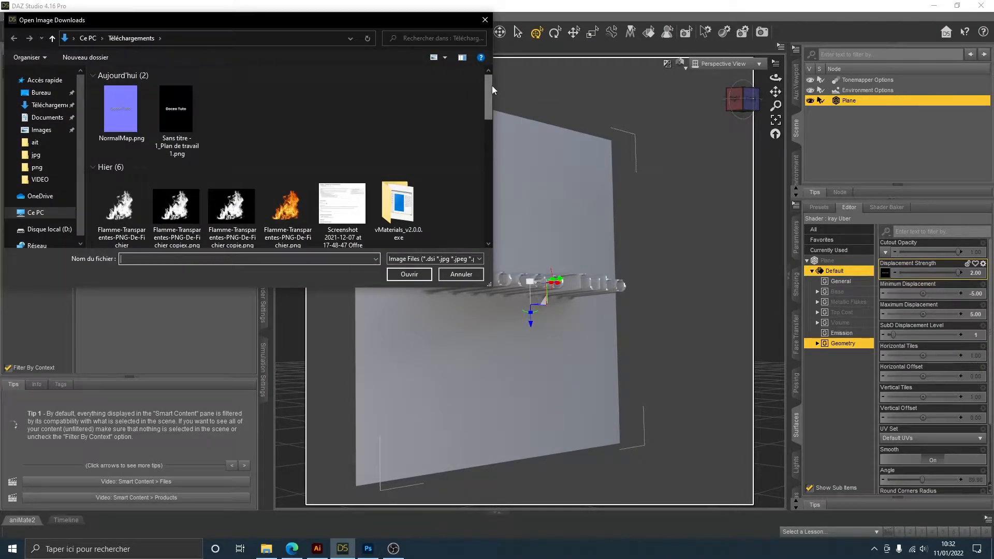
click(209, 206)
click(409, 274)
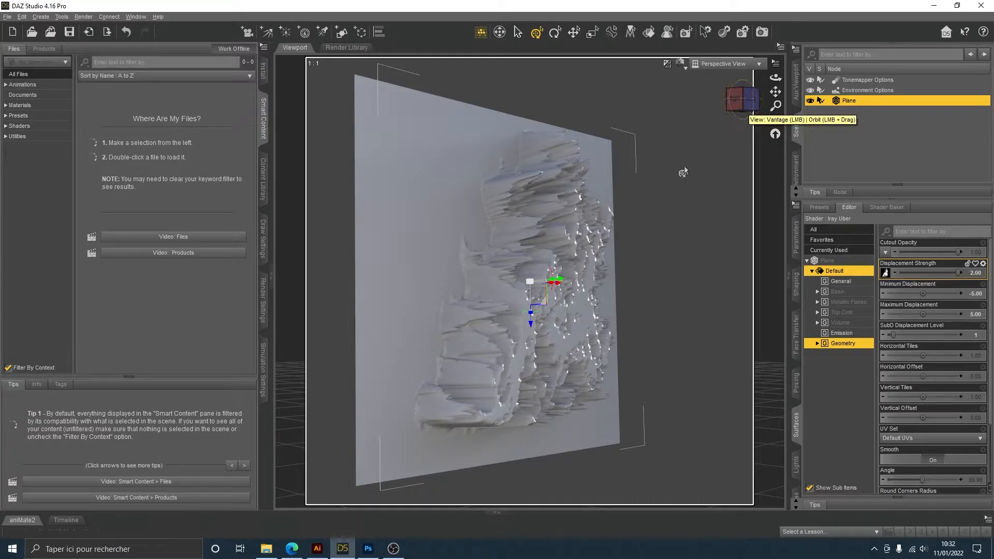
drag(738, 106, 733, 116)
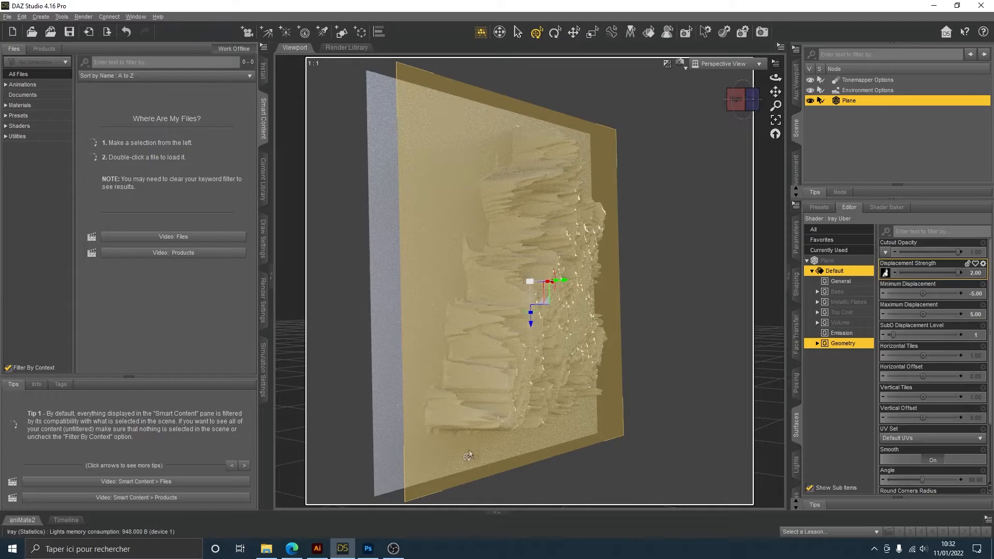
- Replace the plane's displacement map with the text image "Sans titre - 1_Plan de travail 1.png"
click(885, 273)
click(890, 286)
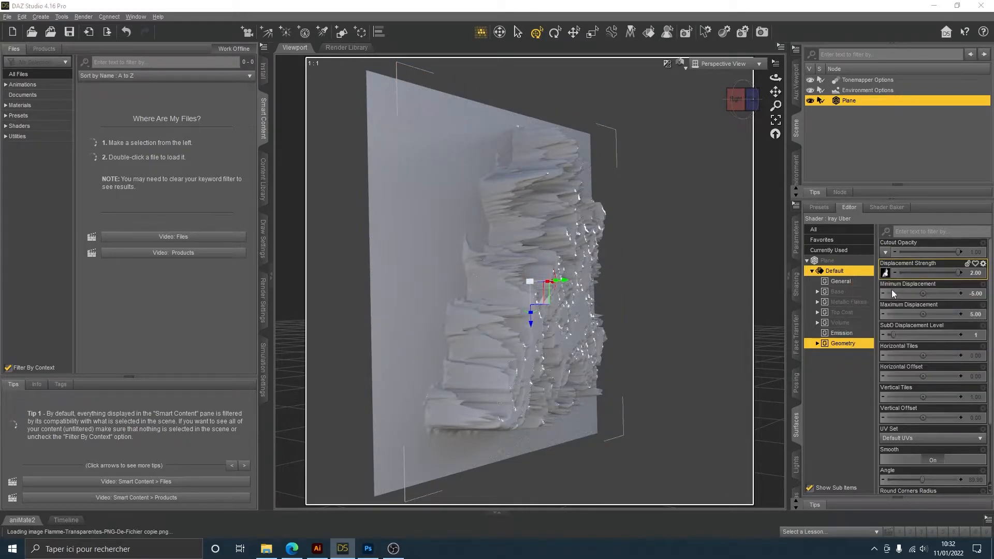
click(191, 127)
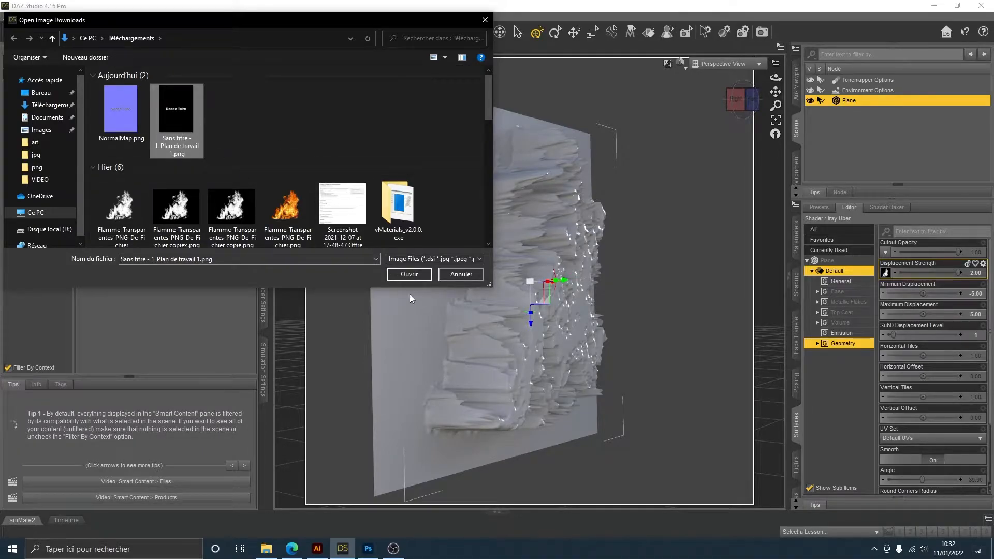
click(407, 275)
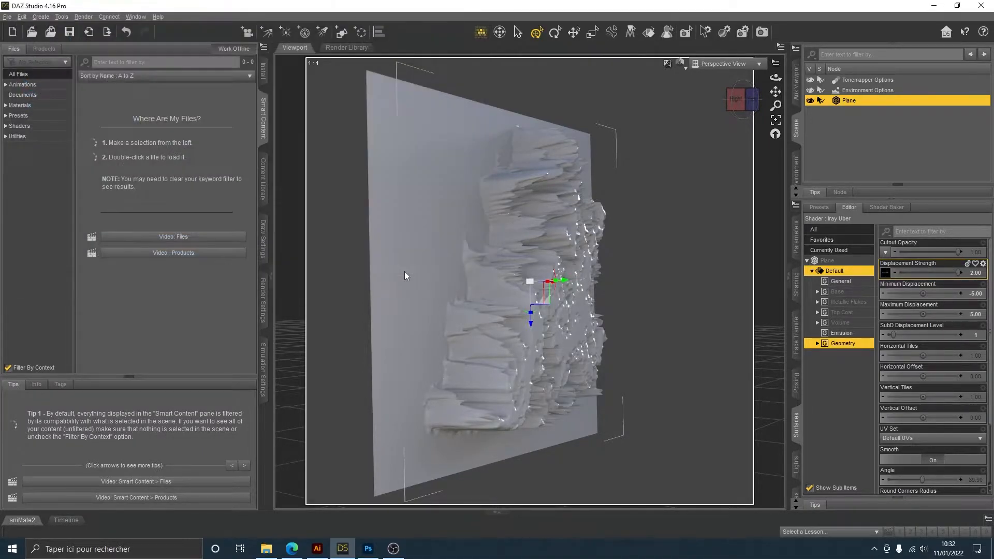
drag(742, 98, 861, 158)
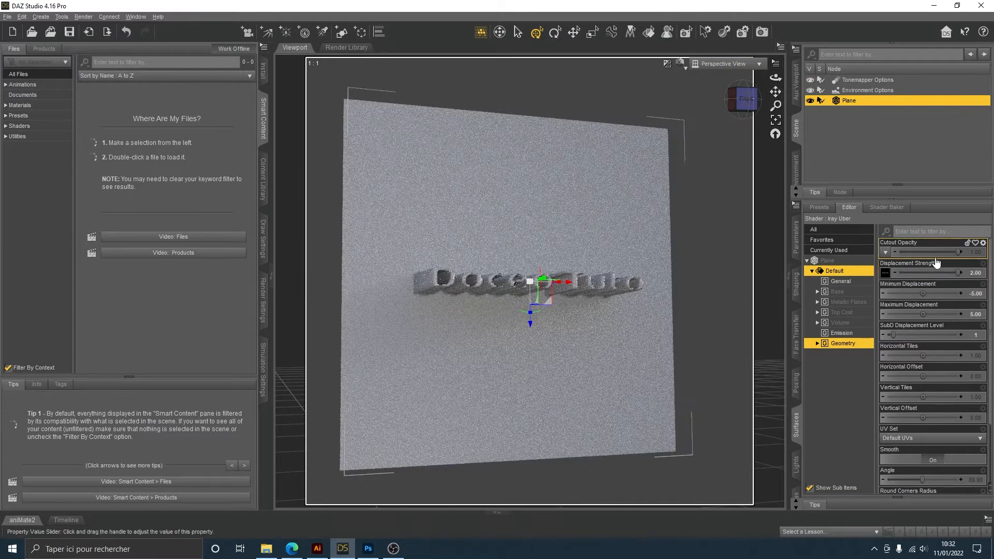
- Reset the plane's minimum and maximum displacement to their default values
drag(914, 274, 979, 269)
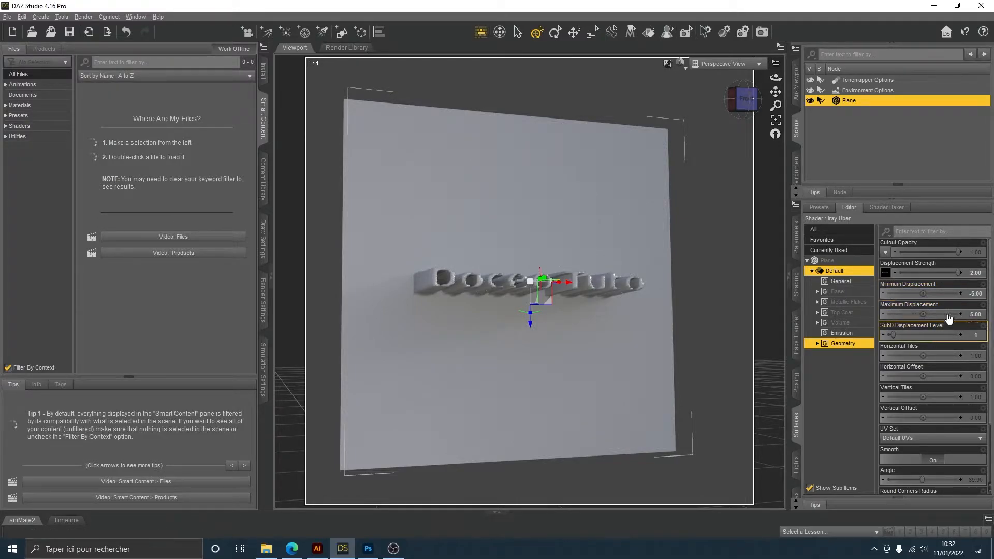
click(983, 284)
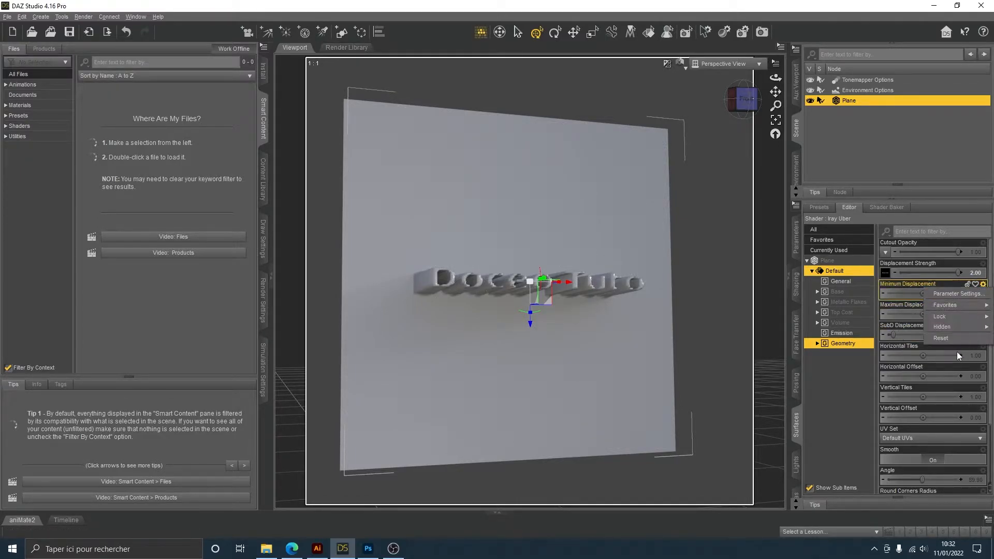
click(942, 338)
click(983, 305)
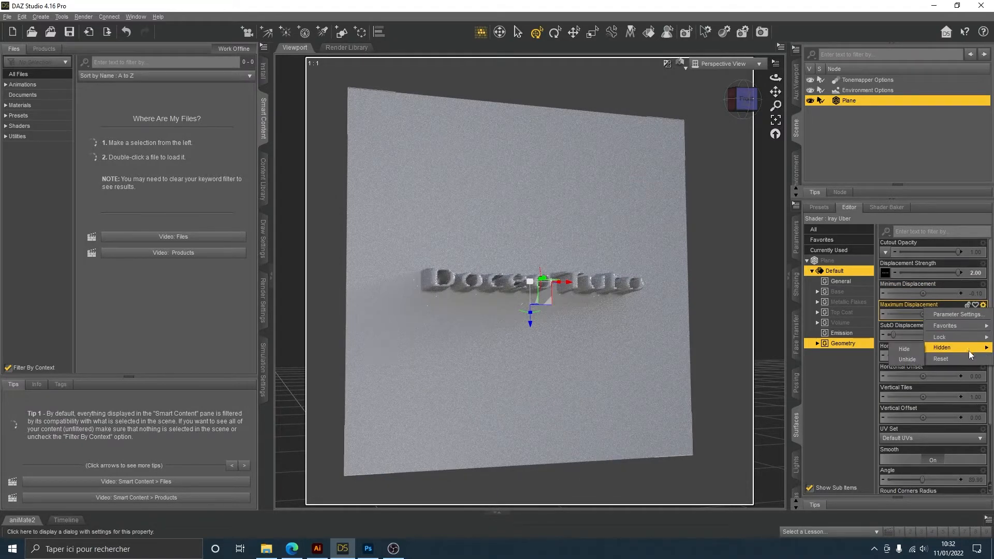
click(971, 358)
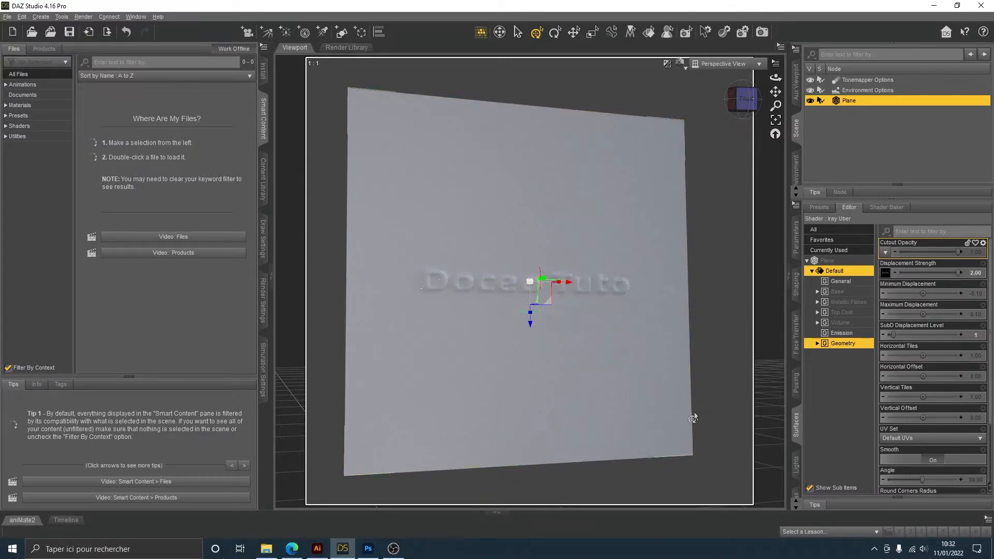
- Set the plane's Minimum Displacement to -5 and its Maximum Displacement to 5
click(968, 294)
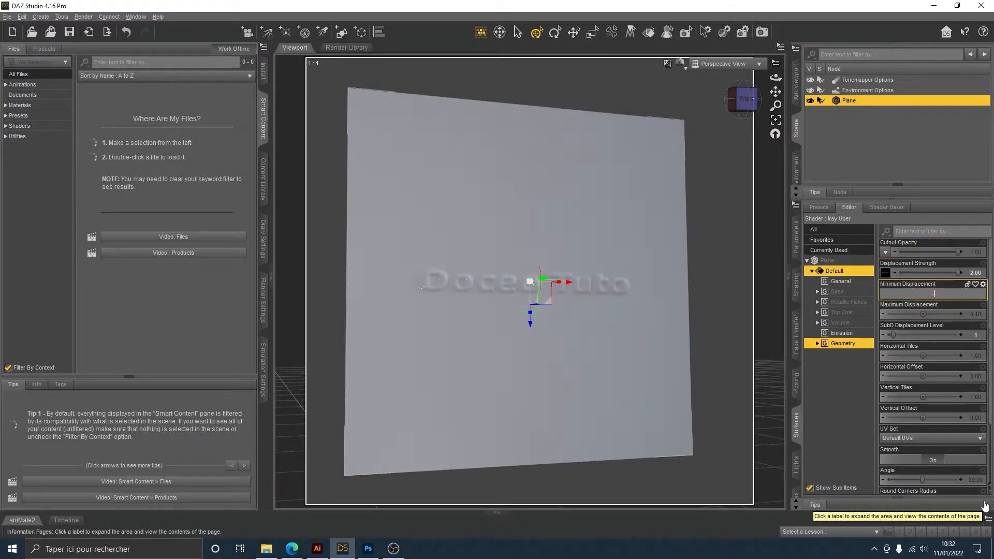
key(Return)
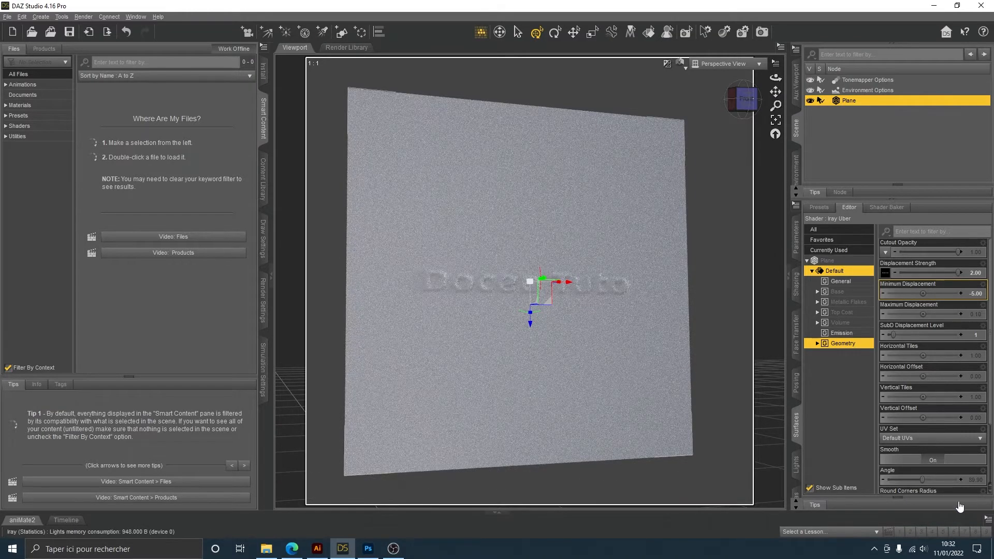
click(975, 314)
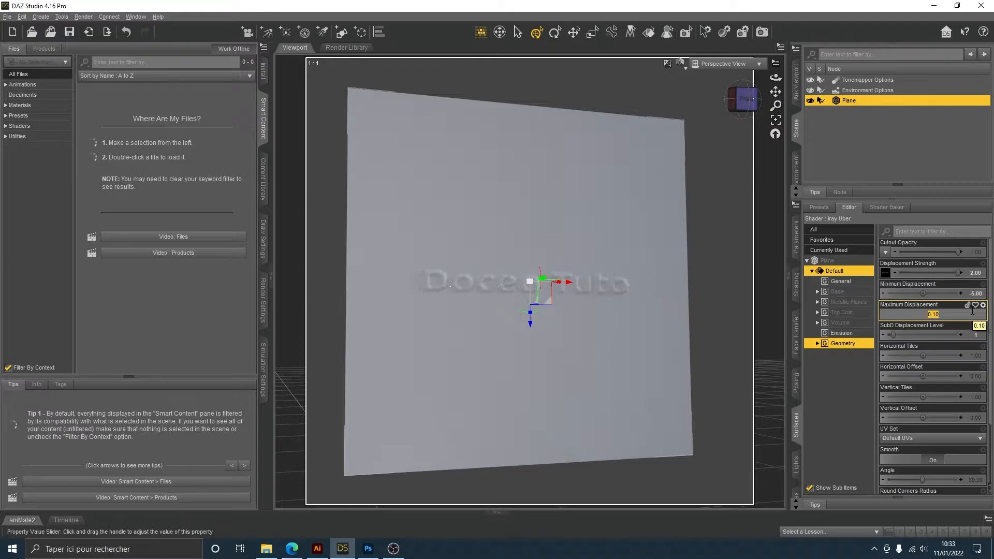
text(5)
key(Return)
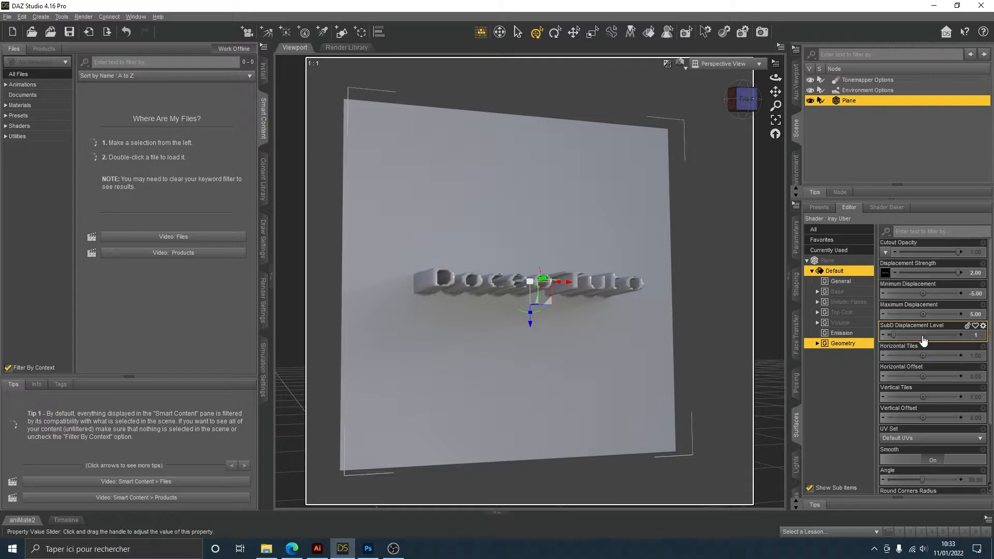
- Try a SubD Displacement Level of 0 on the plane, restore it to 1 and deselect the plane
drag(893, 335, 798, 358)
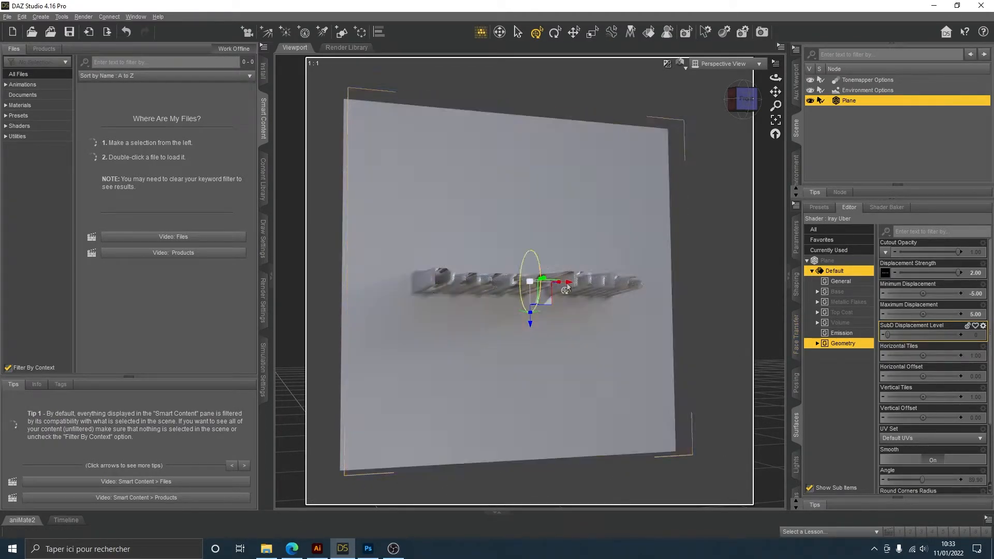
click(966, 337)
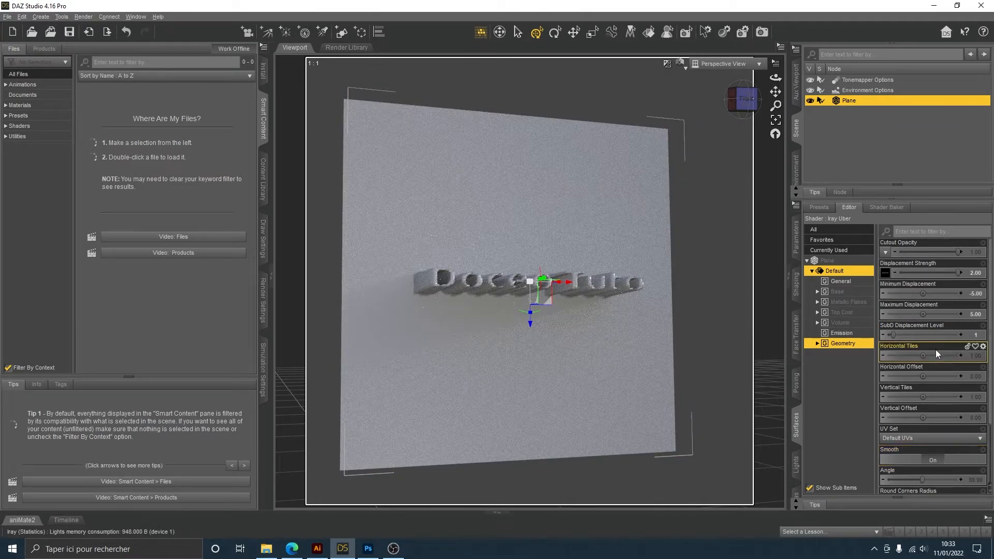
click(717, 237)
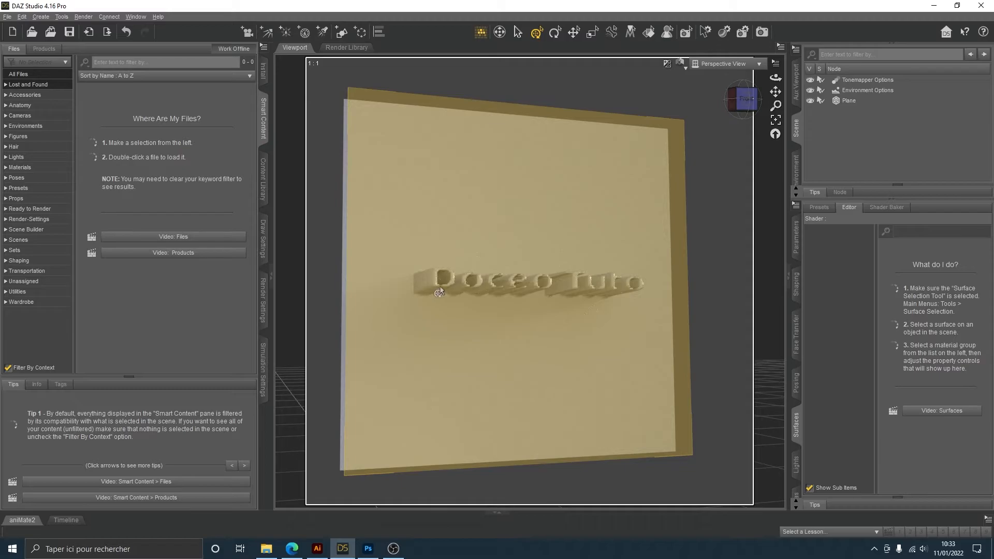
- Select the plane and switch the viewport's draw style to Wireframe to inspect its mesh divisions
click(648, 316)
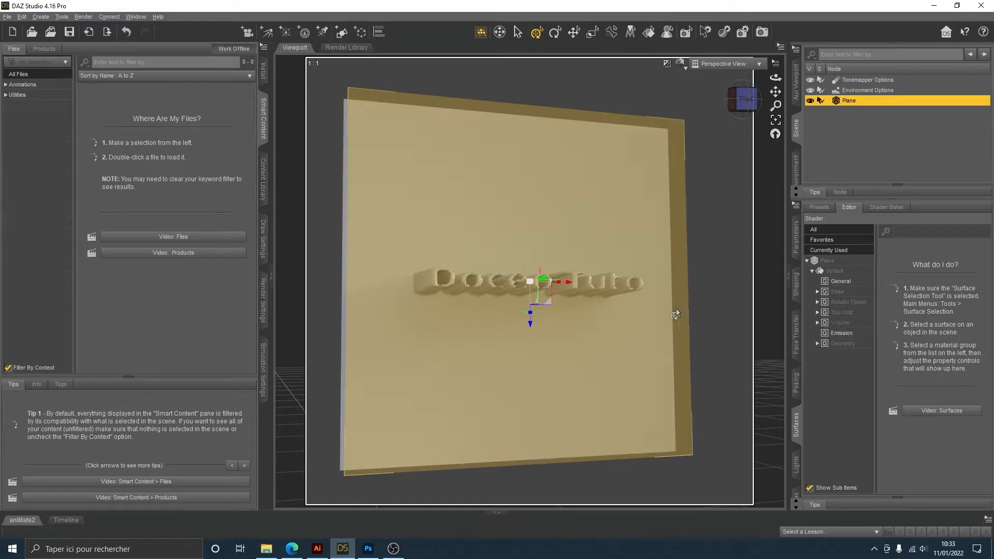
click(843, 343)
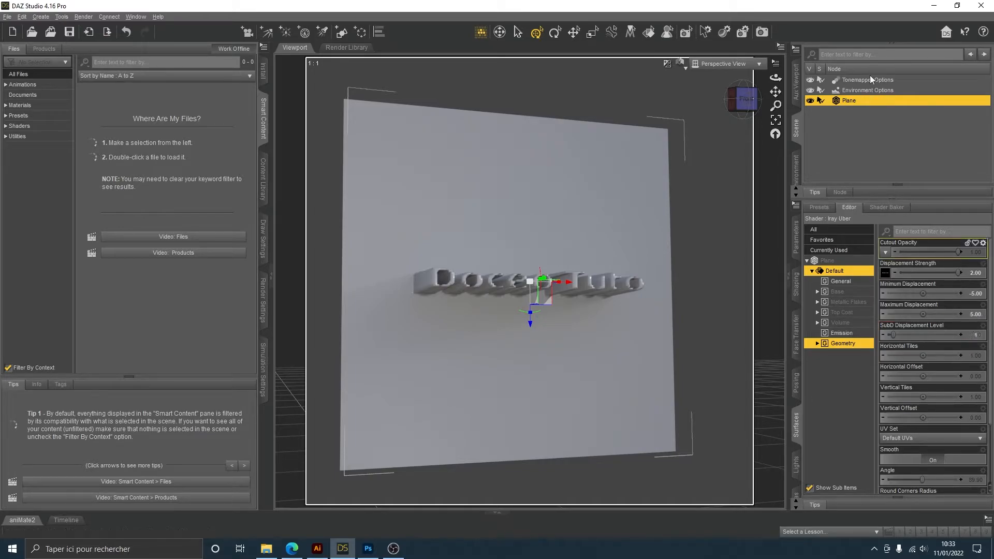
click(732, 185)
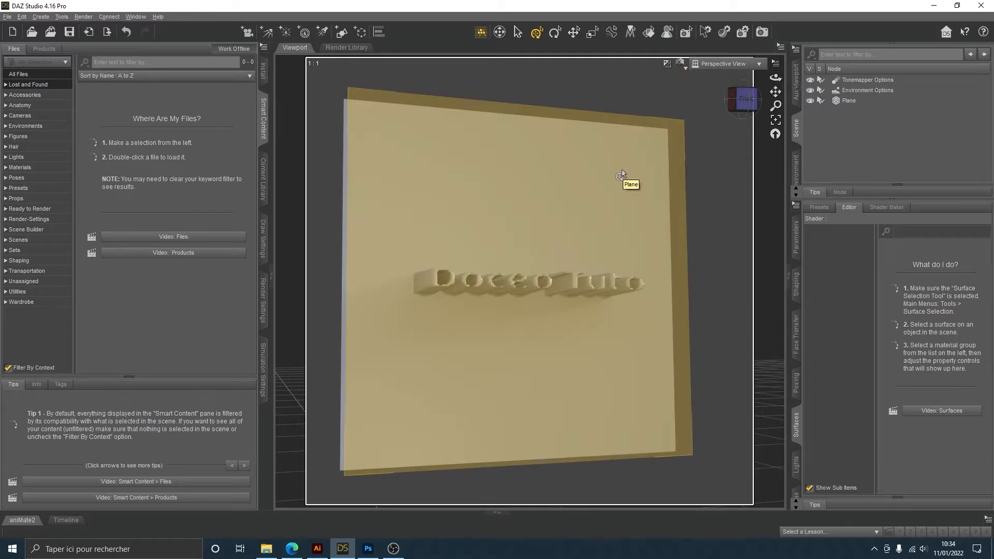
click(627, 181)
click(680, 63)
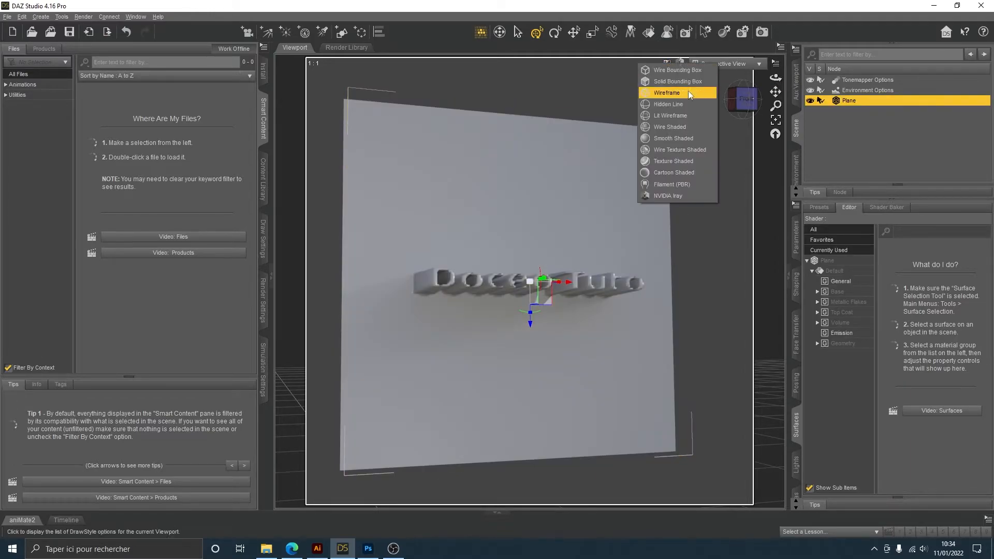
click(858, 344)
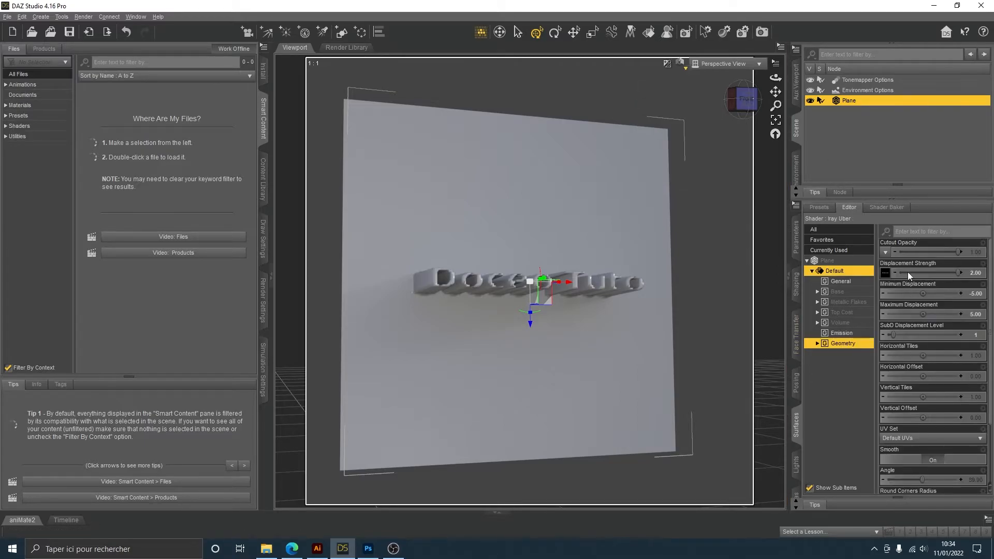
click(682, 64)
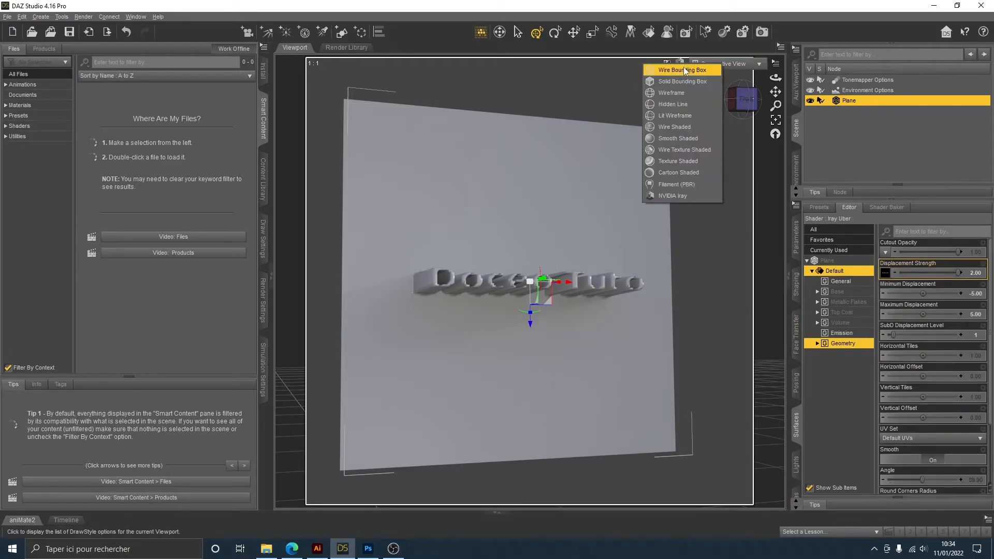
click(678, 90)
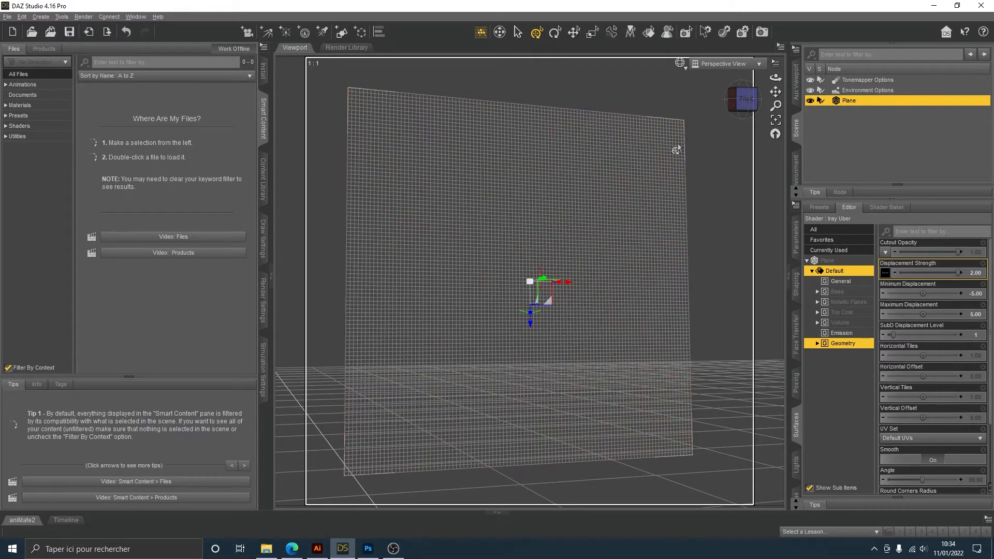
scroll(504, 151, up, 3)
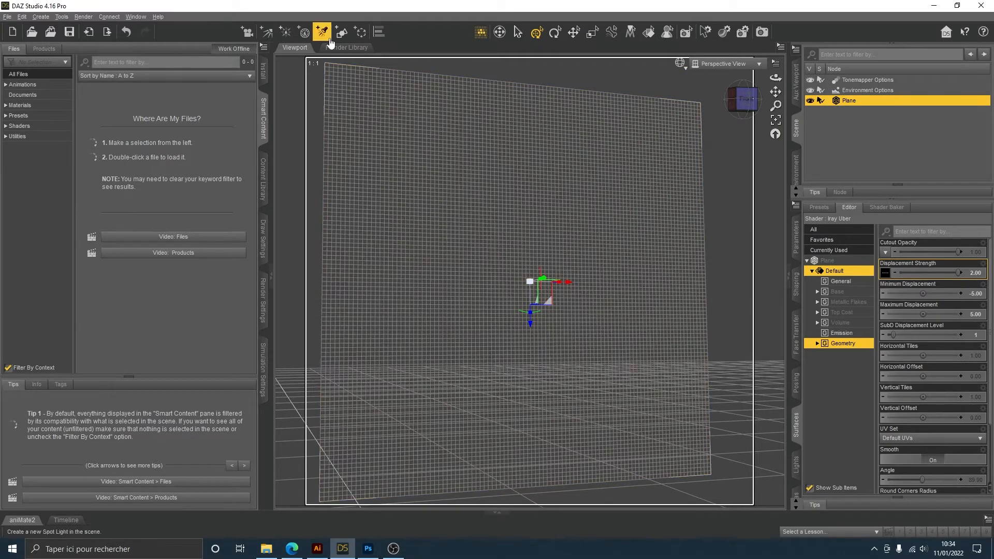
- Create a 1 m plane primitive at the world center with 1 division and hide the original plane
click(346, 35)
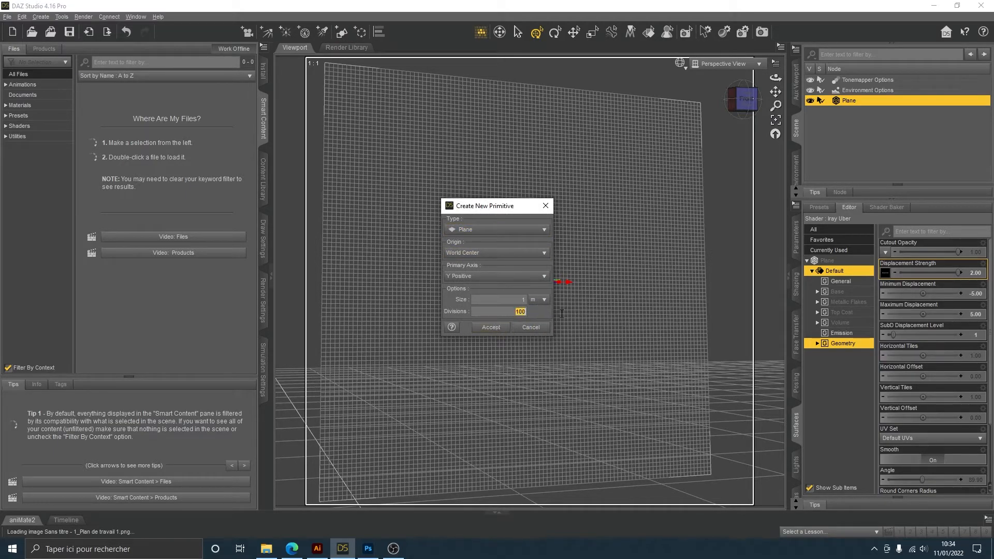
text(1)
click(490, 327)
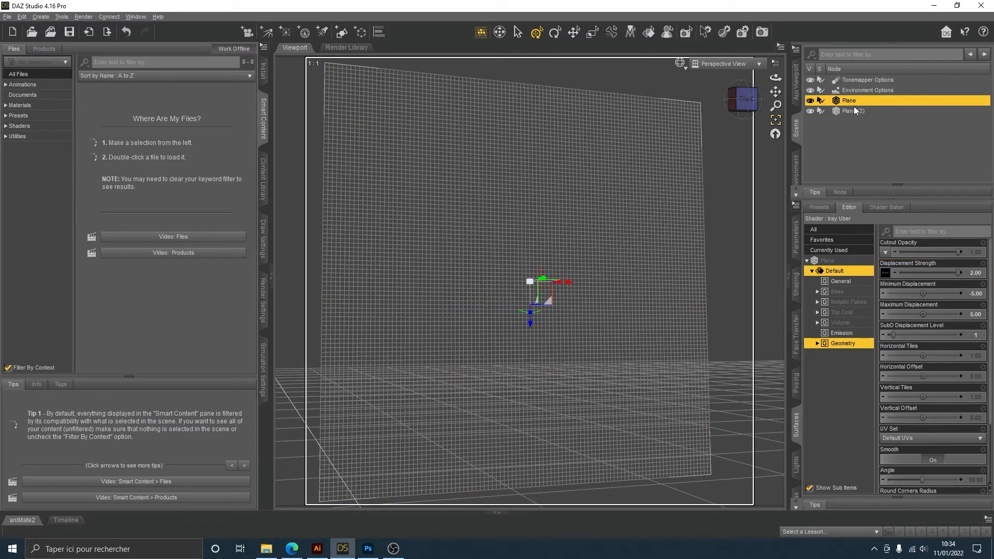
click(811, 100)
- Raise the new plane above the floor grid and stand it upright facing the view
click(844, 113)
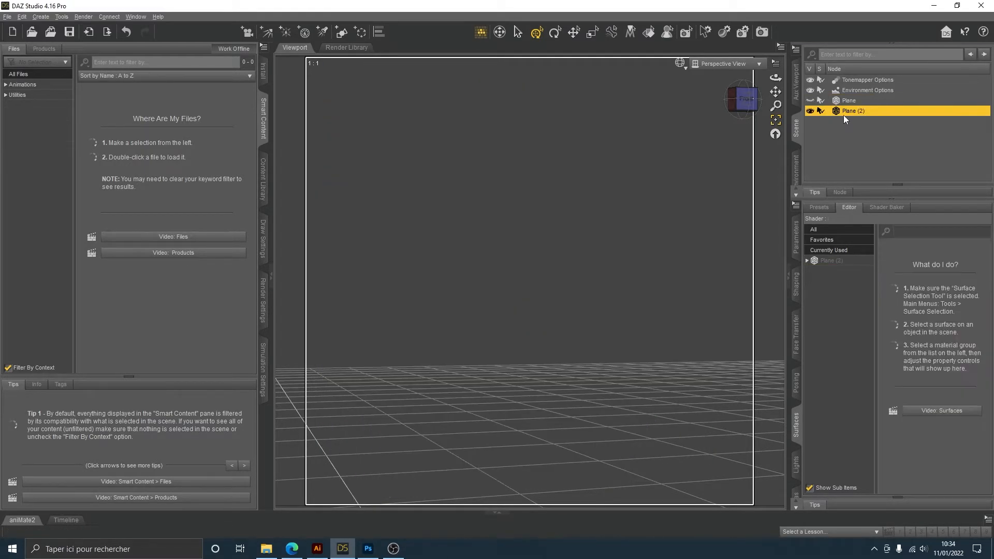
scroll(626, 197, down, 10)
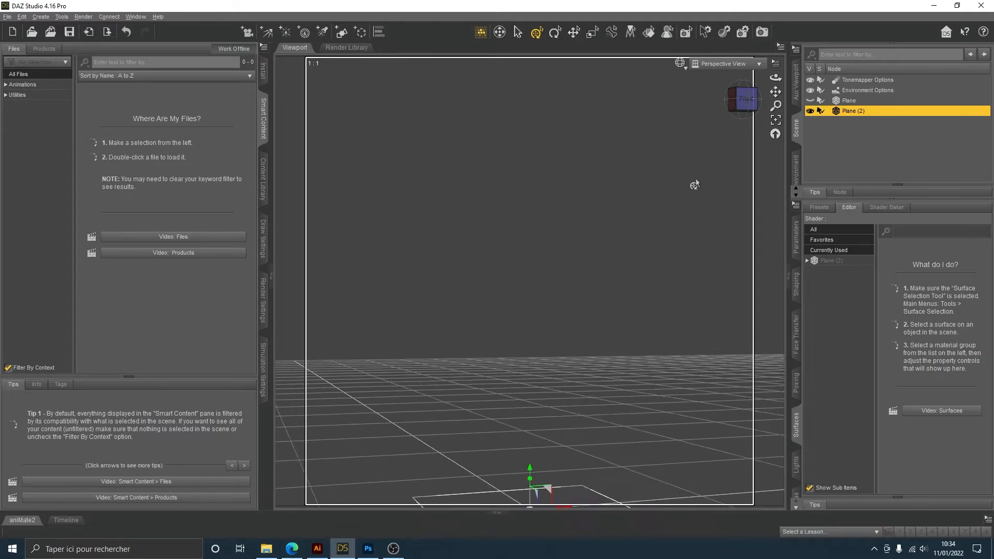
click(526, 422)
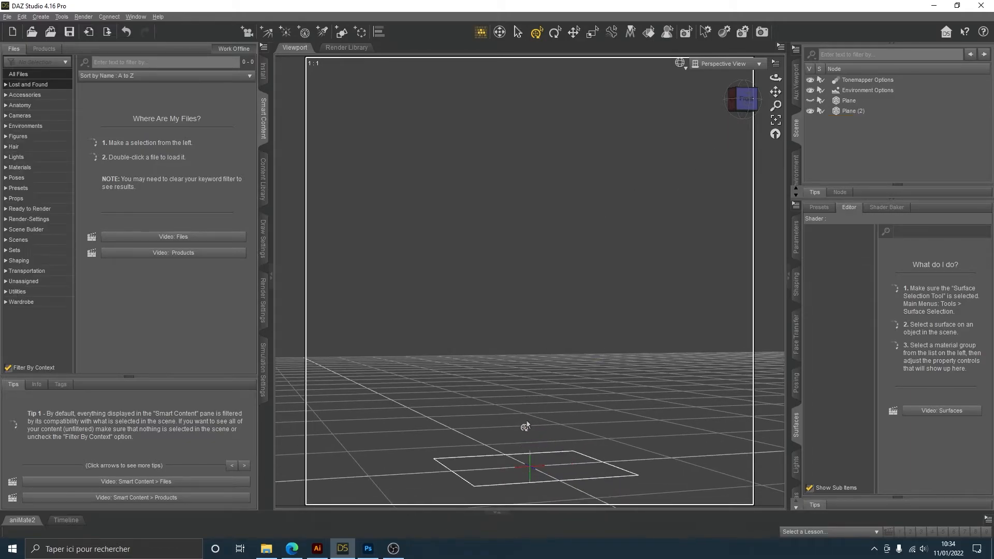
click(528, 469)
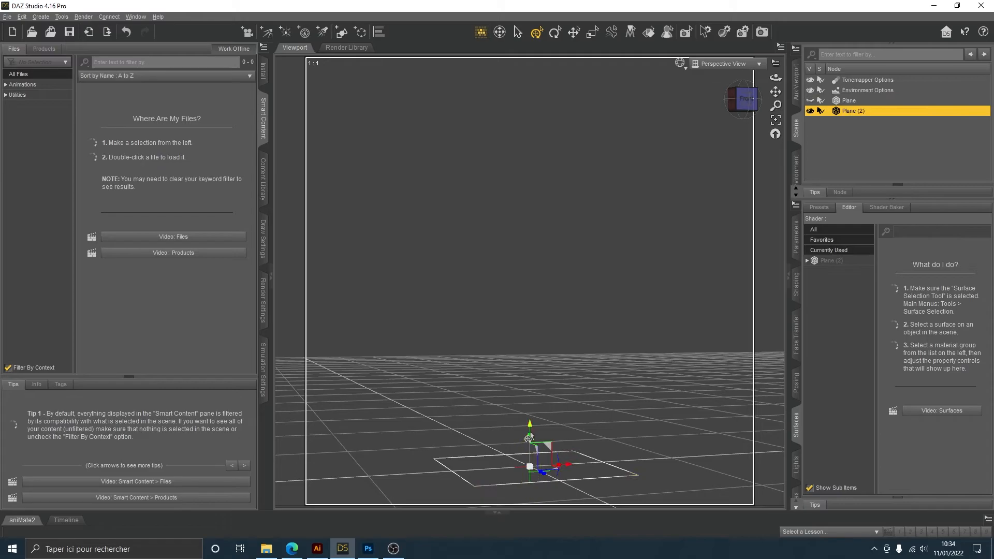
drag(530, 423, 548, 263)
scroll(516, 136, up, 5)
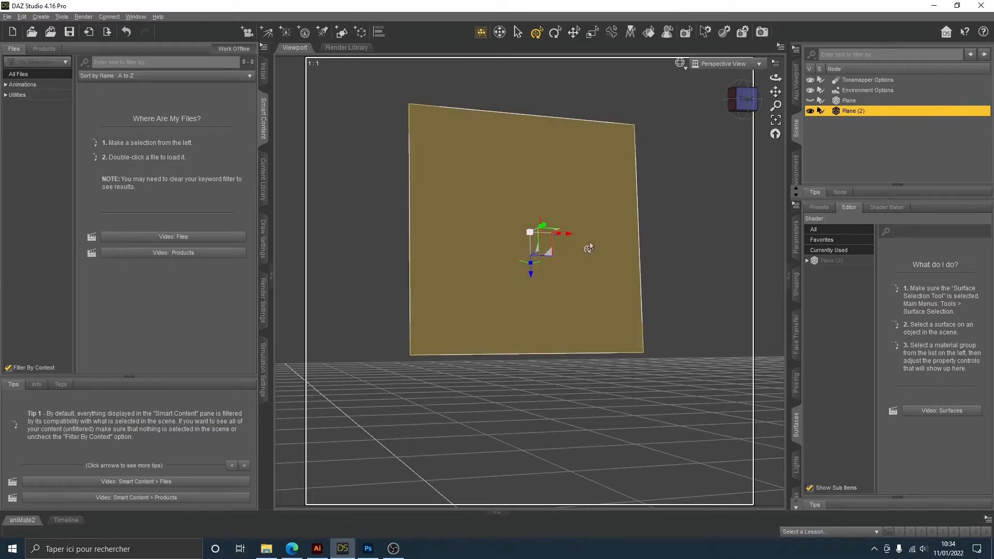
- Load the displacement map image into the Displacement Strength property of the new plane's Default surface geometry settings
click(807, 261)
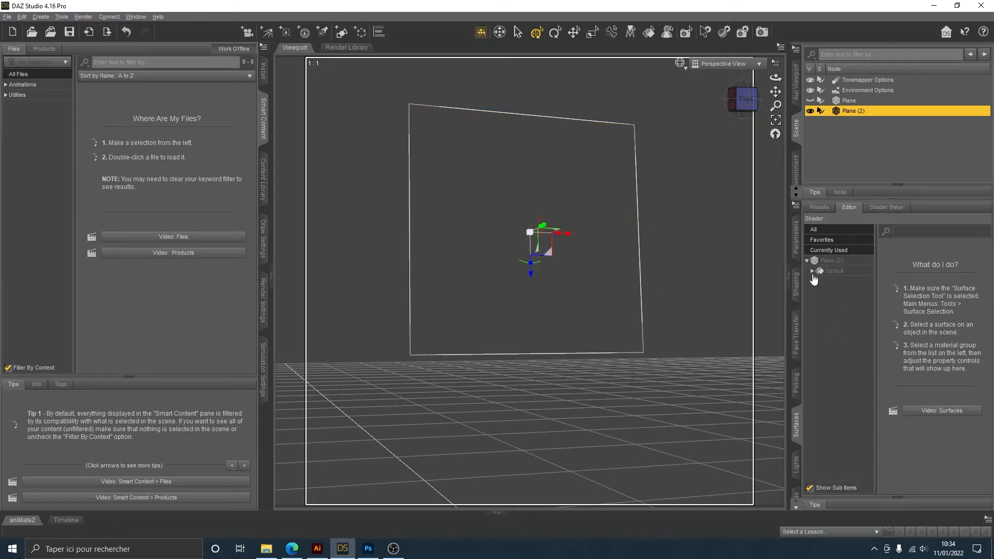
click(813, 271)
click(839, 343)
click(886, 273)
click(889, 284)
double_click(200, 111)
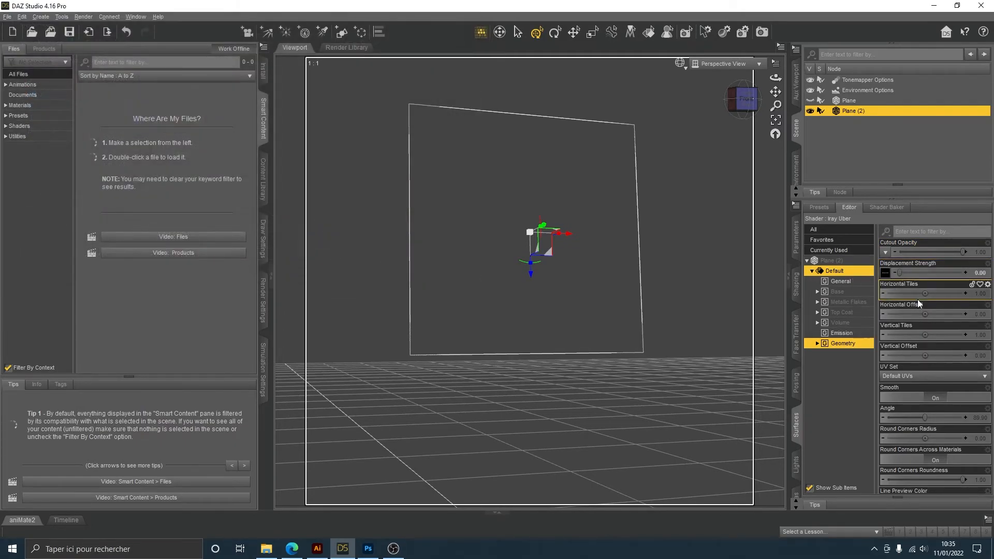
- Set the new plane's Displacement Strength to 2.00, Minimum Displacement to -5.00 and Maximum Displacement to 5.00
drag(955, 279, 971, 278)
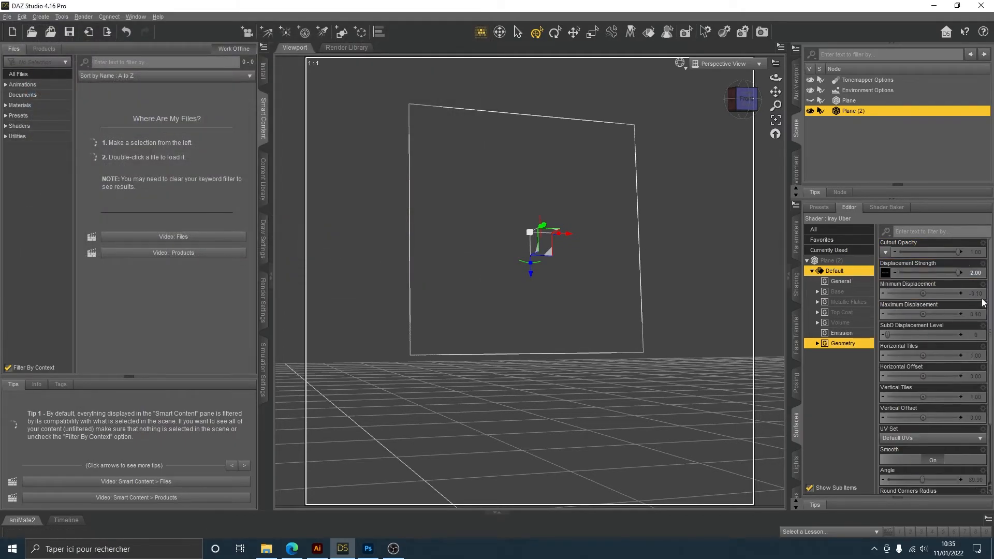
click(981, 293)
key(BackSpace)
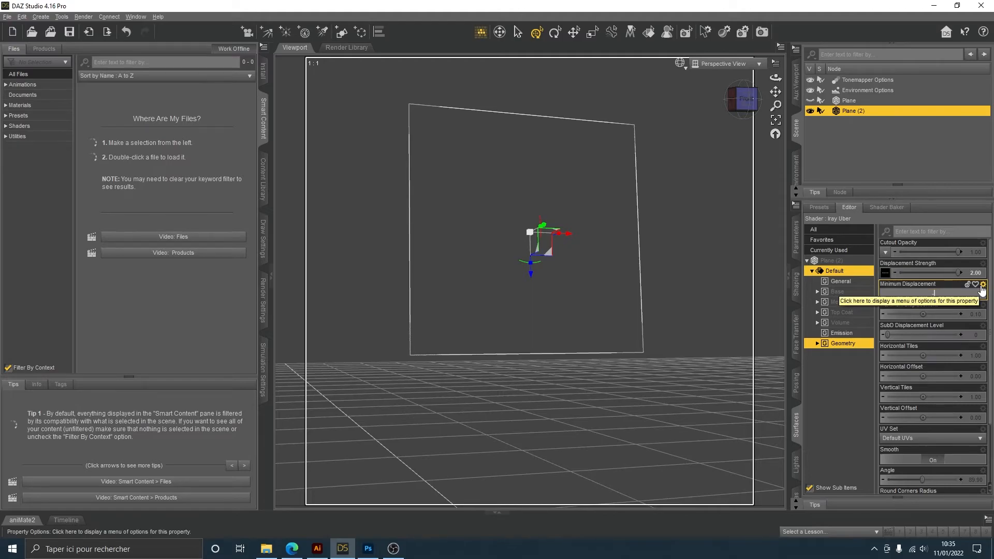
click(980, 314)
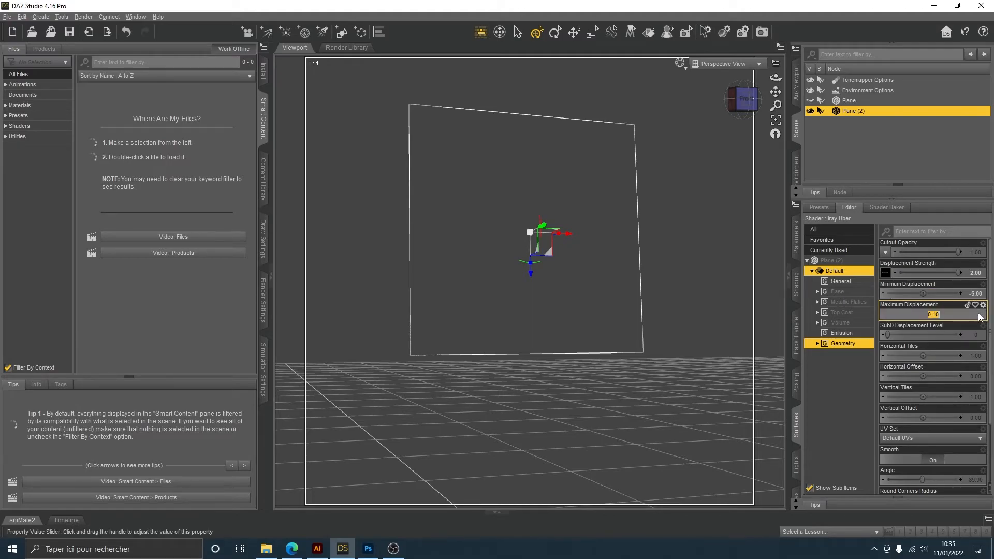
text(5)
key(Return)
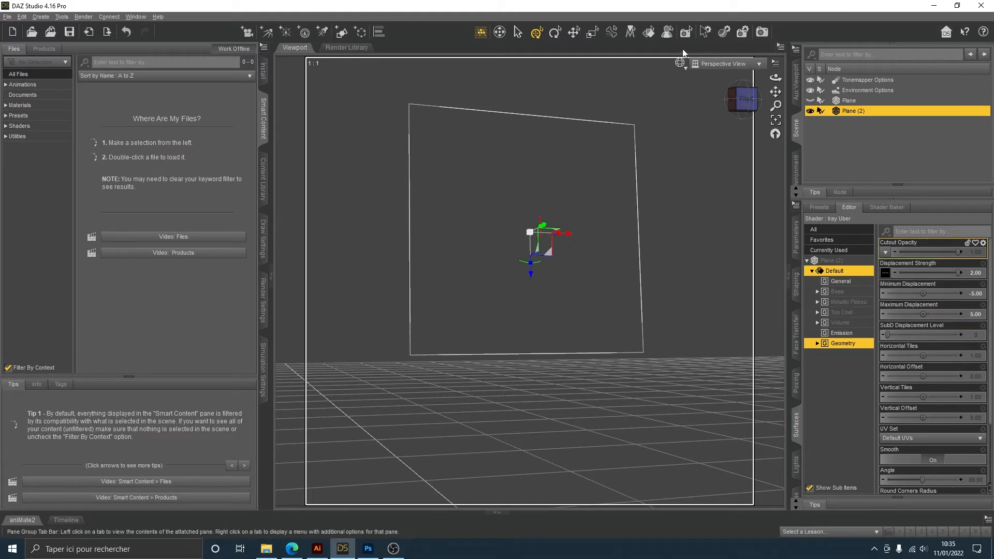
- Preview the new plane's displacement in NVIDIA Iray from an oblique angle and return the viewport to Wireframe
click(684, 66)
click(688, 200)
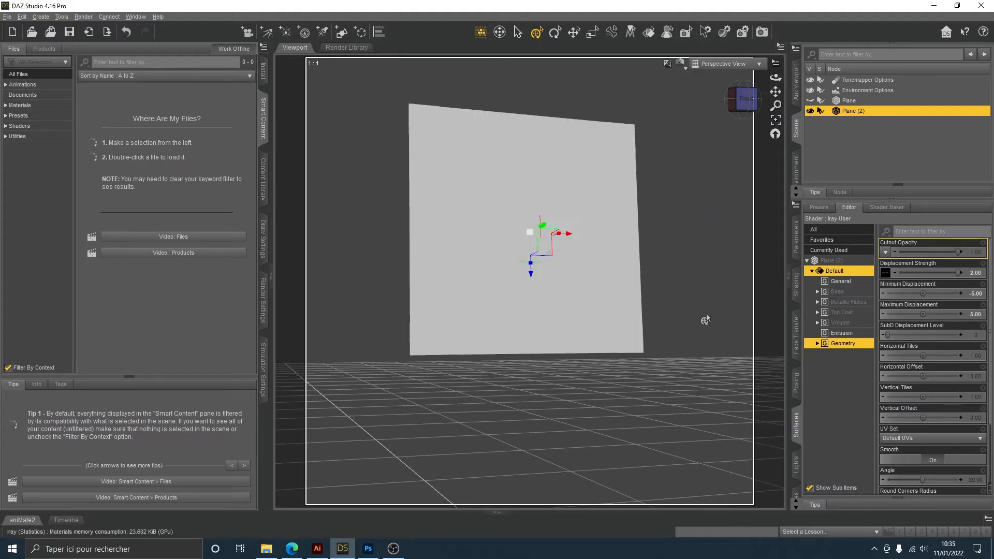
click(741, 101)
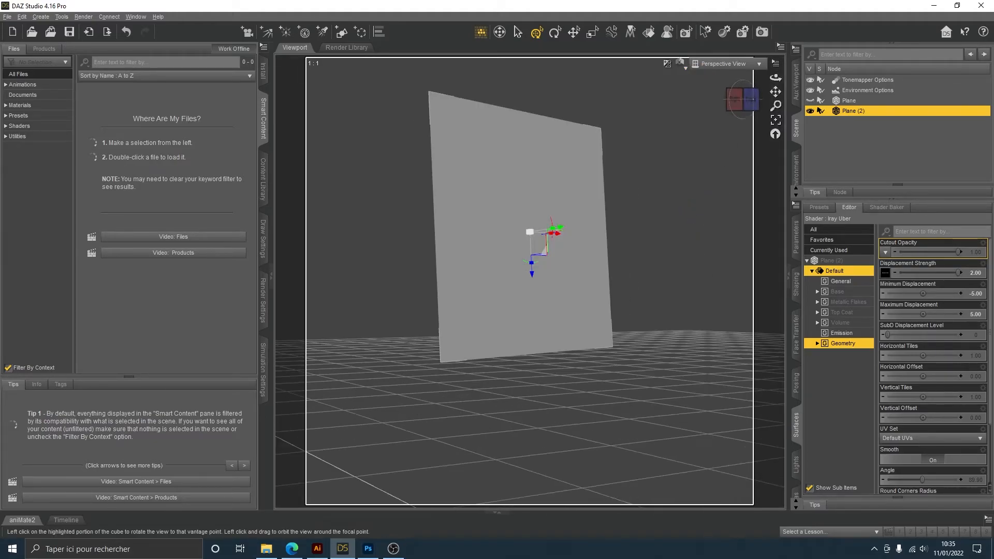
drag(742, 105, 736, 104)
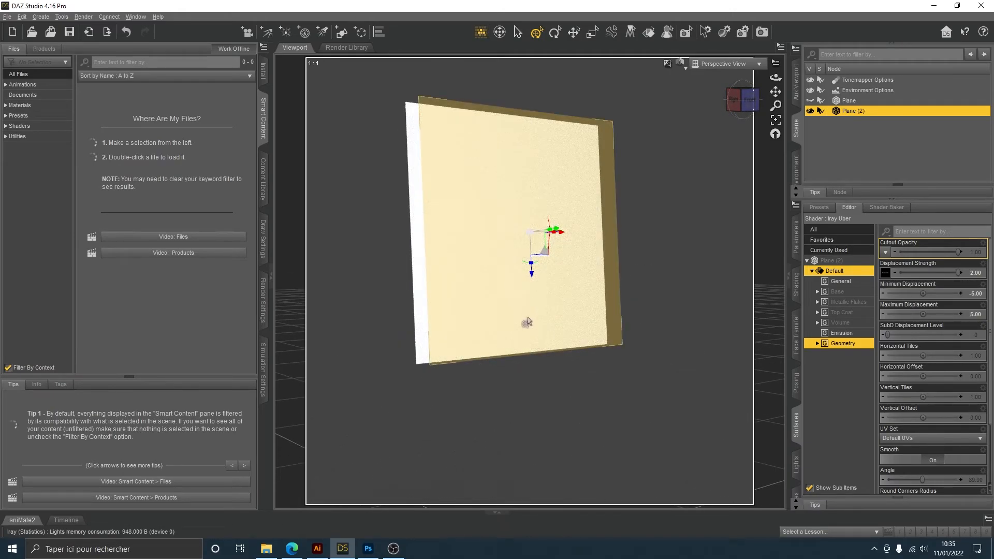
click(681, 64)
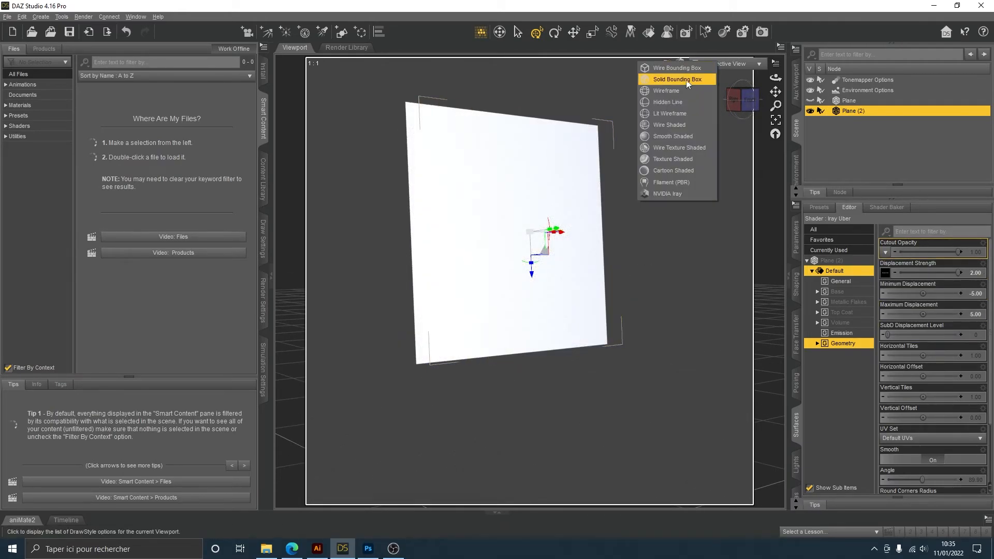
click(669, 95)
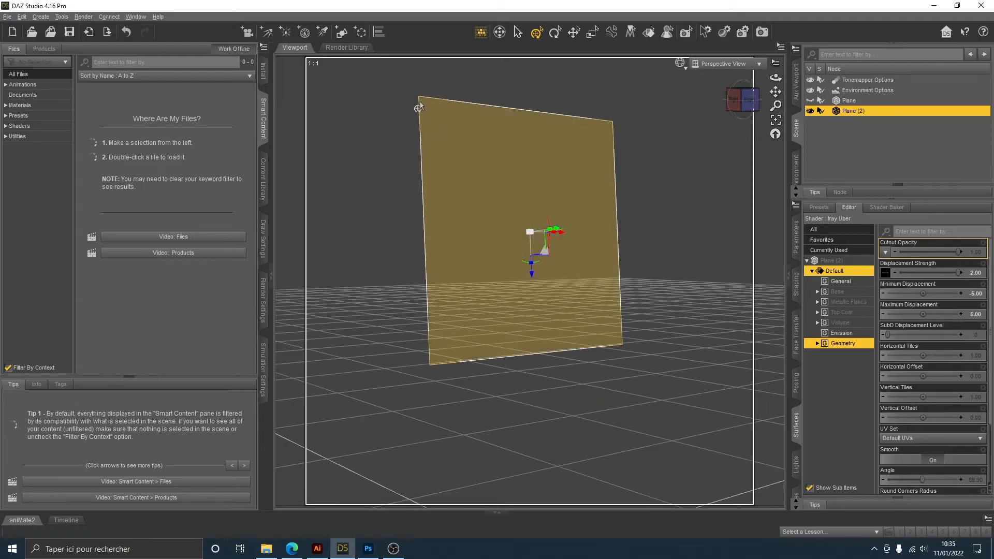